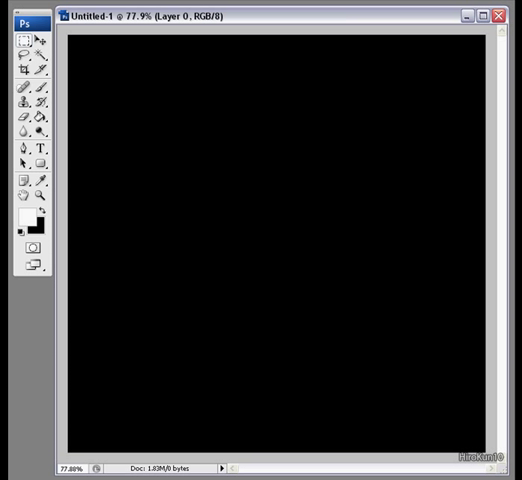
Step: Add a new empty layer and pick the Elliptical Marquee Tool
key("ctrl+shift+alt+n")
right_click(27, 44)
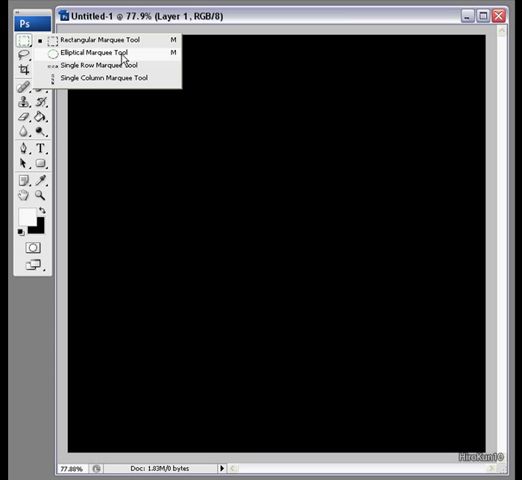
left_click(124, 56)
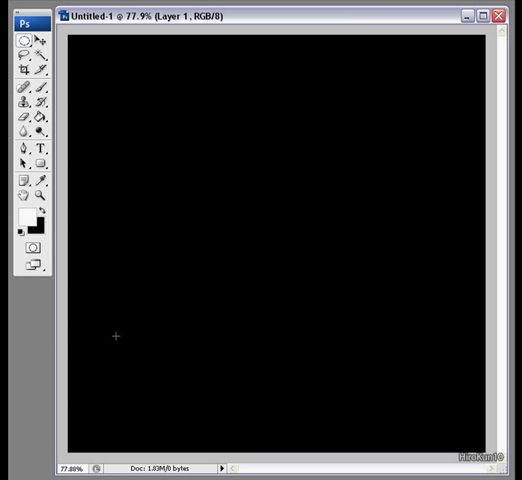
Step: Mark out a small circular selection in the lower-left part of the canvas
mouse_move(123, 301)
left_mouse_down()
mouse_move(192, 334)
mouse_move(271, 390)
mouse_move(235, 365)
mouse_move(391, 445)
mouse_move(259, 353)
mouse_move(268, 360)
mouse_move(240, 348)
left_mouse_up()
mouse_move(123, 293)
left_mouse_down()
mouse_move(266, 389)
mouse_move(282, 371)
mouse_move(361, 331)
mouse_move(386, 312)
mouse_move(391, 345)
left_mouse_up()
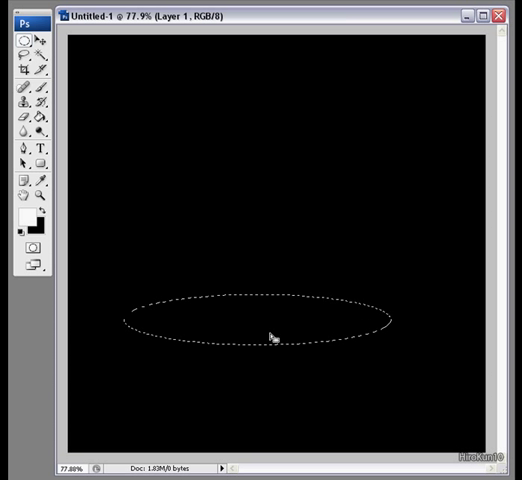
mouse_move(84, 308)
left_mouse_down()
mouse_move(117, 324)
mouse_move(175, 373)
left_mouse_up()
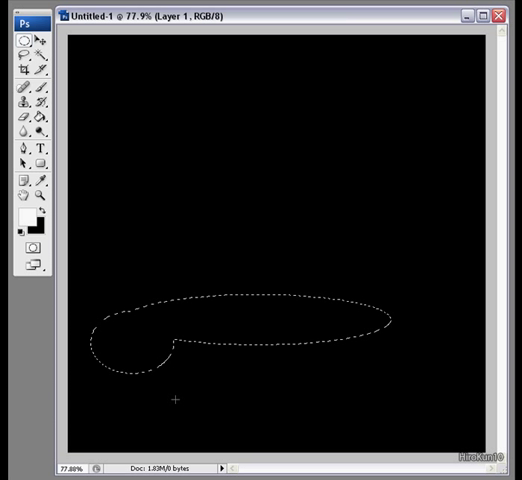
left_click(78, 318)
left_click_drag(123, 338, 205, 400)
left_click_drag(140, 346, 130, 334)
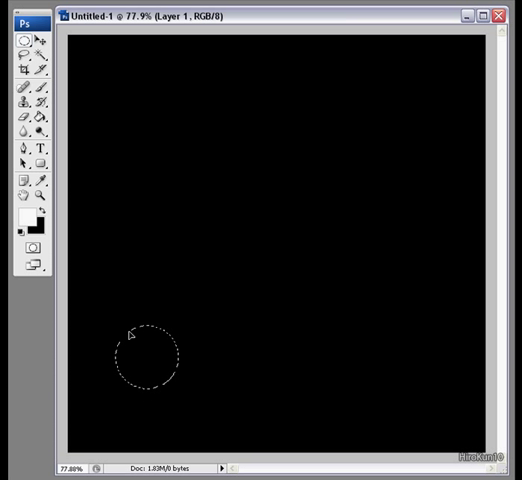
Step: Fill the circular selection with white using the Paint Bucket Tool
left_click(41, 116)
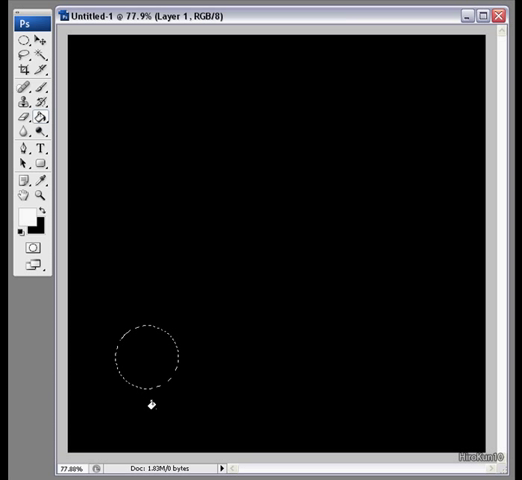
left_click(147, 357)
left_click(24, 41)
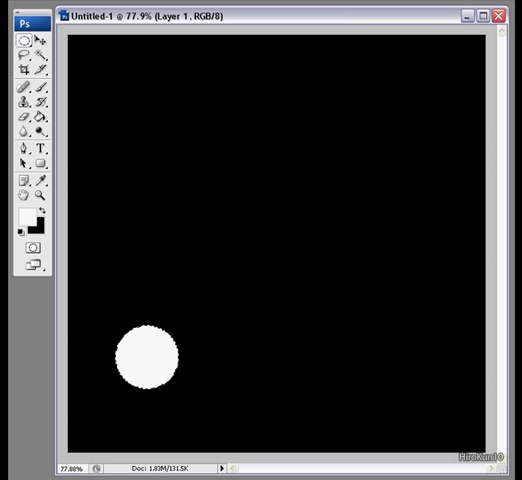
key("ctrl+shift+i")
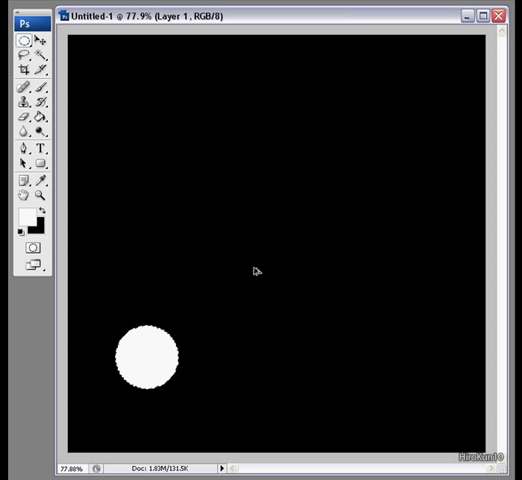
Step: Copy the white circle and rotate the copy slightly around the canvas centre
left_click(5, 0)
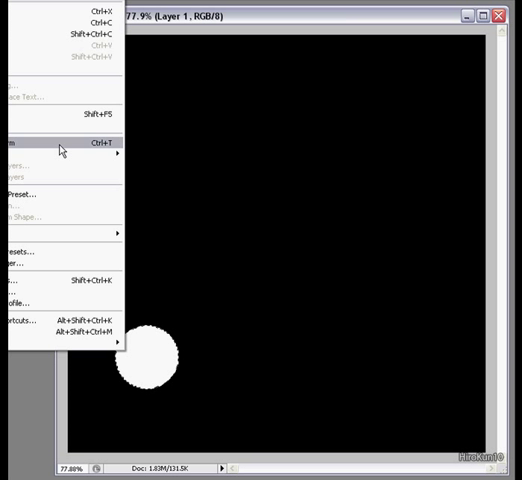
key("Escape")
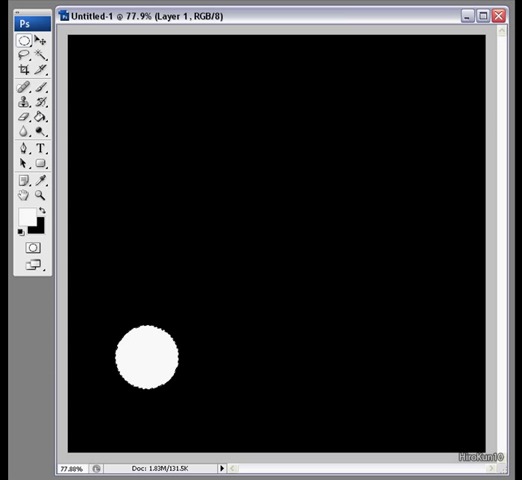
key("ctrl+t")
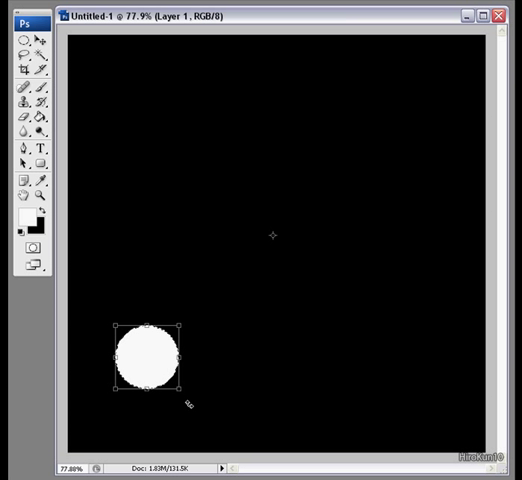
mouse_move(186, 404)
left_mouse_down()
mouse_move(264, 396)
mouse_move(225, 386)
mouse_move(264, 393)
mouse_move(257, 393)
left_mouse_up()
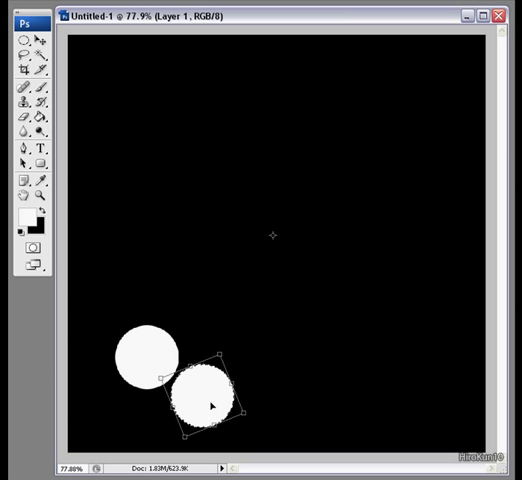
key("Return")
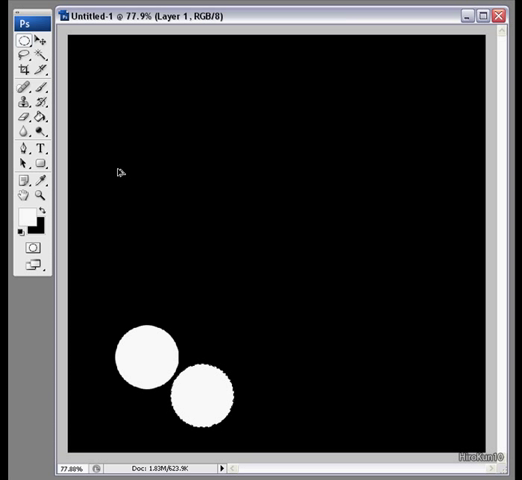
Step: Repeat the rotated copy once with Ctrl+Alt+Shift+T to add a third circle
key("ctrl+alt+shift+t")
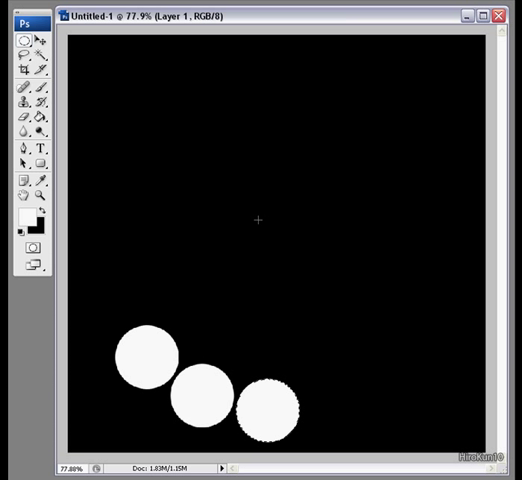
mouse_move(258, 221)
left_mouse_down()
mouse_move(278, 233)
mouse_move(282, 246)
left_mouse_up()
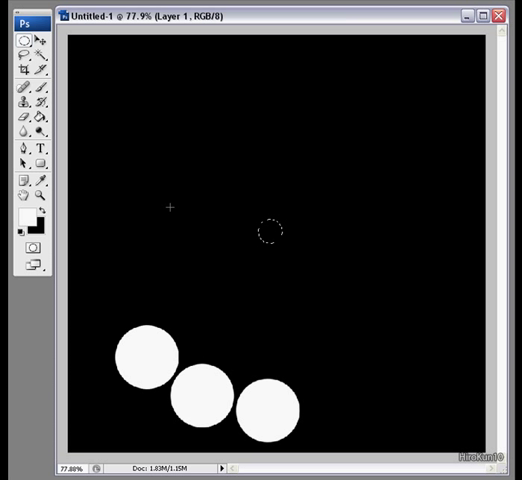
Step: Deselect, then repeat the rotated copy three more times to extend the arc
key("ctrl+d")
key("ctrl+shift+alt+t")
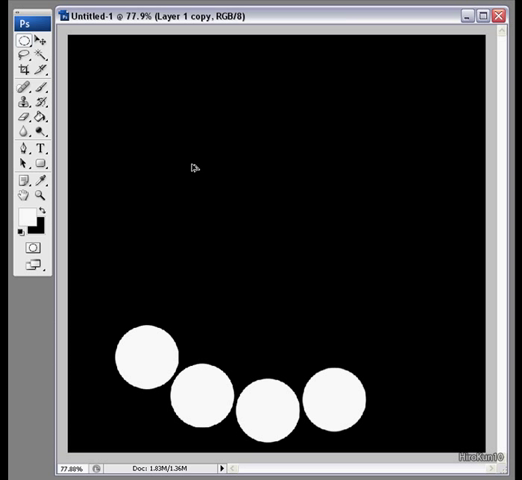
key("ctrl+shift+alt+t")
key("ctrl+shift+alt+t")
key("ctrl+shift+alt+t")
key("ctrl+shift+alt+t")
key("ctrl+shift+alt+t")
key("ctrl+shift+alt+t")
key("ctrl+shift+alt+t")
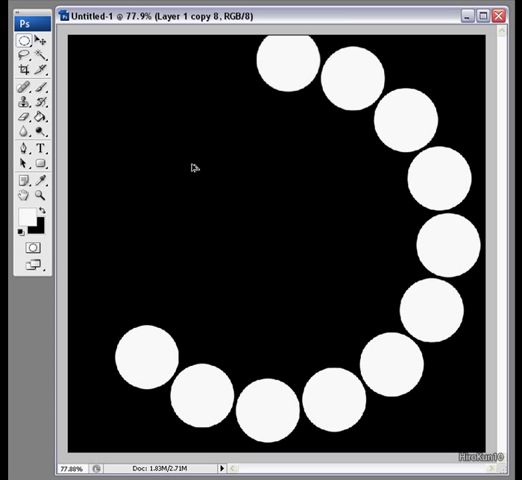
key("ctrl+shift+alt+t")
key("ctrl+shift+alt+t")
key("ctrl+shift+alt+t")
key("ctrl+shift+alt+t")
key("ctrl+shift+alt+t")
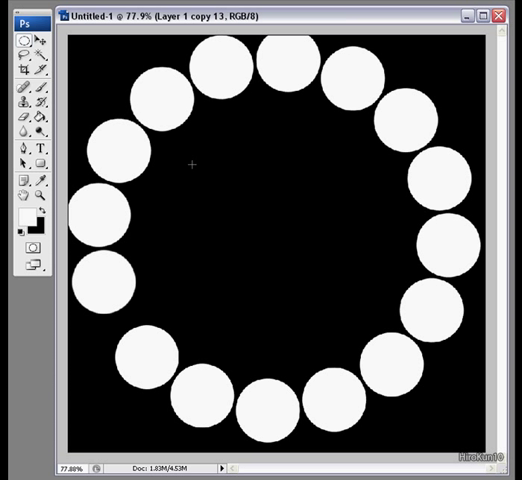